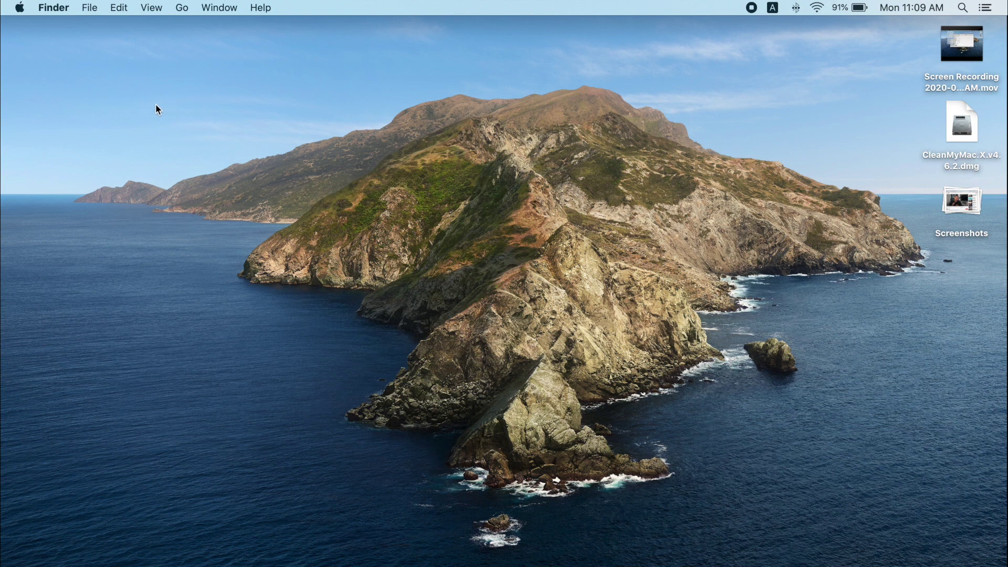
Open About This Mac from the Apple menu to confirm macOS Catalina 10.15.4.
click(7, 6)
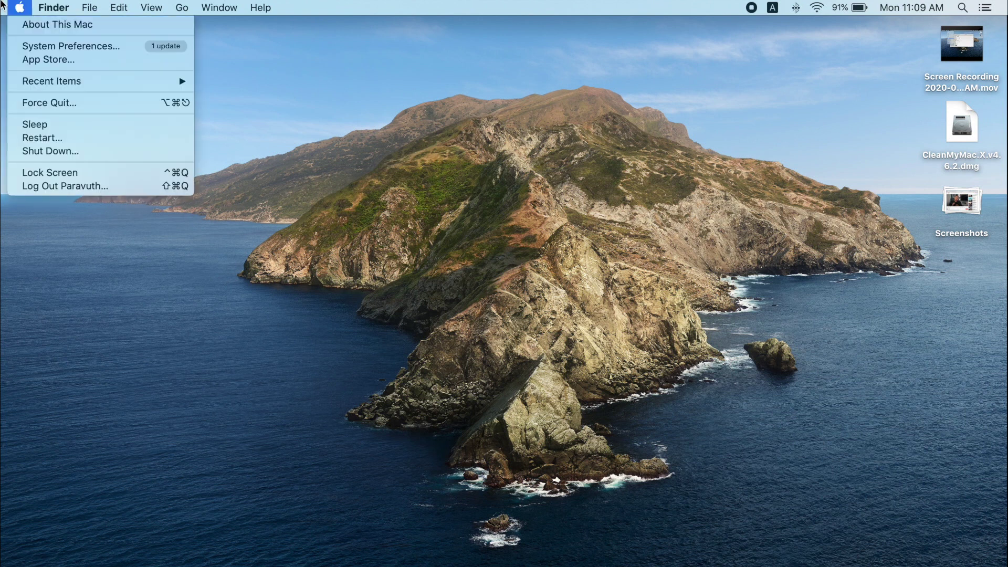
click(15, 25)
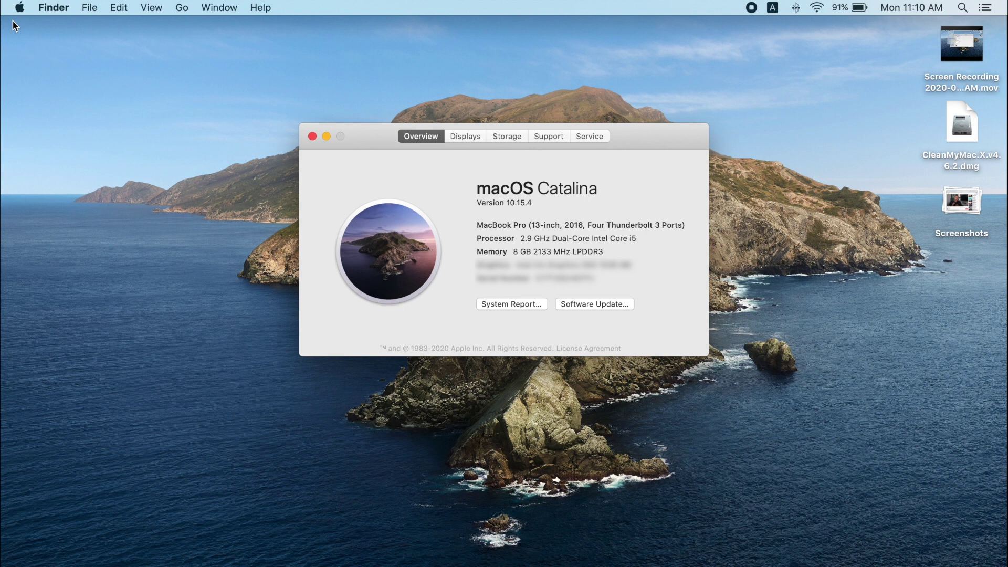
Show Launchpad, close it, retry CleanMyMac X, and dismiss the can't-be-opened warning.
key(F4)
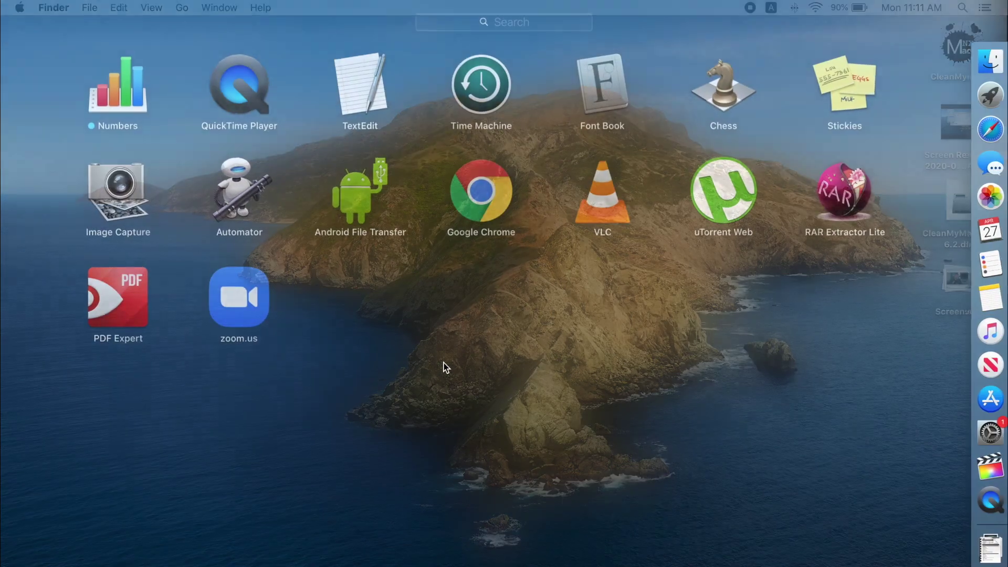
click(378, 306)
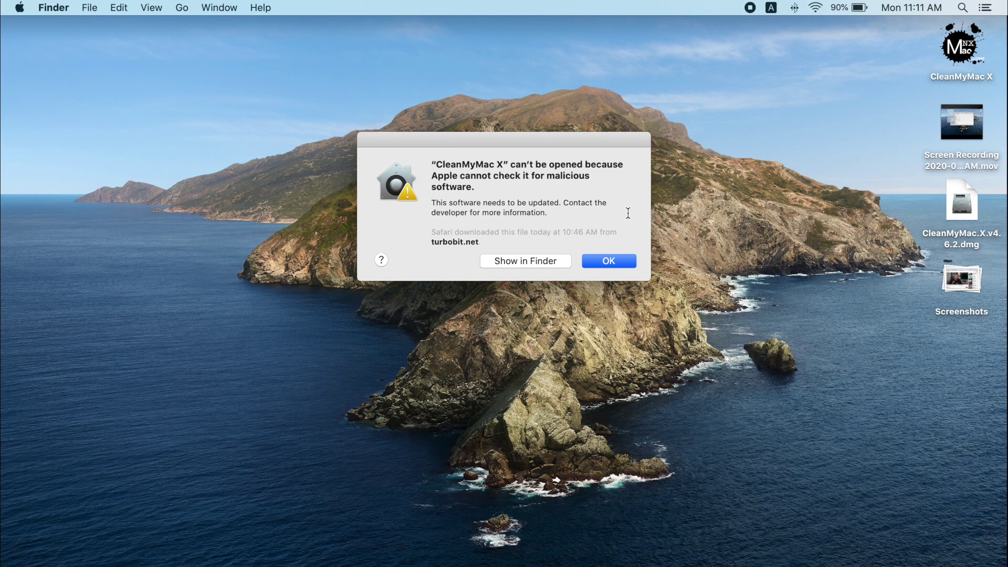
click(622, 264)
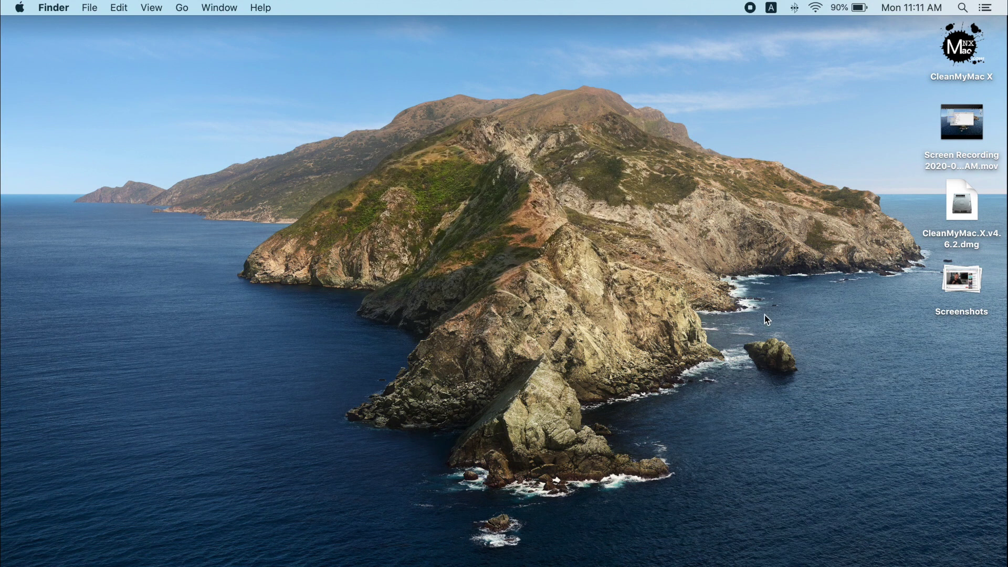
Show the General tab of Security & Privacy with CleanMyMac X listed as blocked.
click(973, 435)
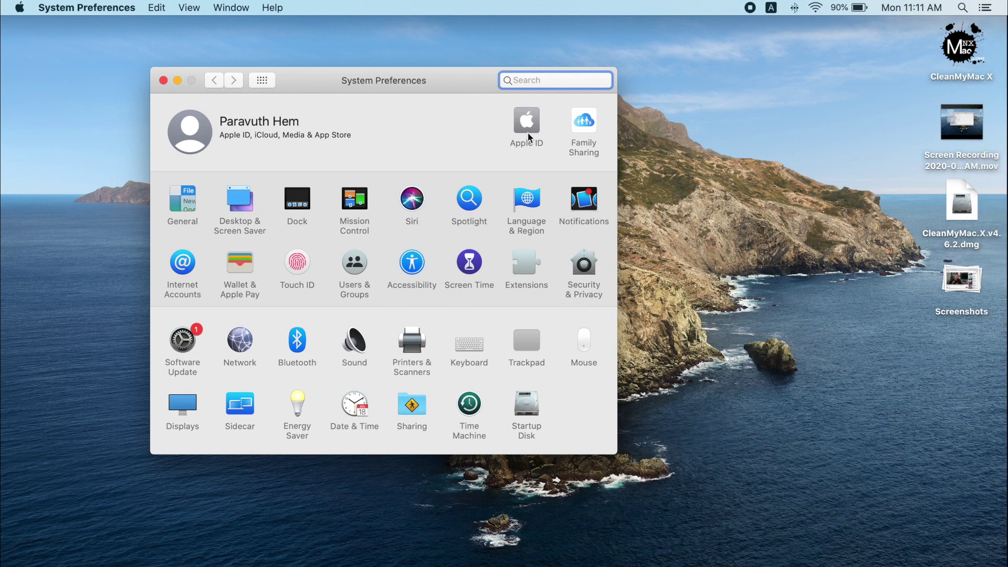
click(588, 270)
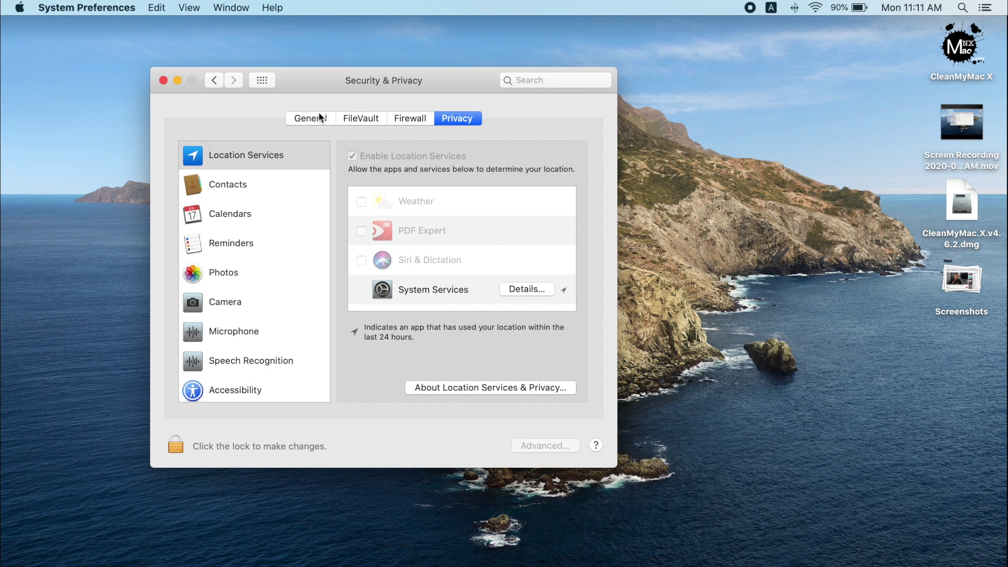
click(324, 119)
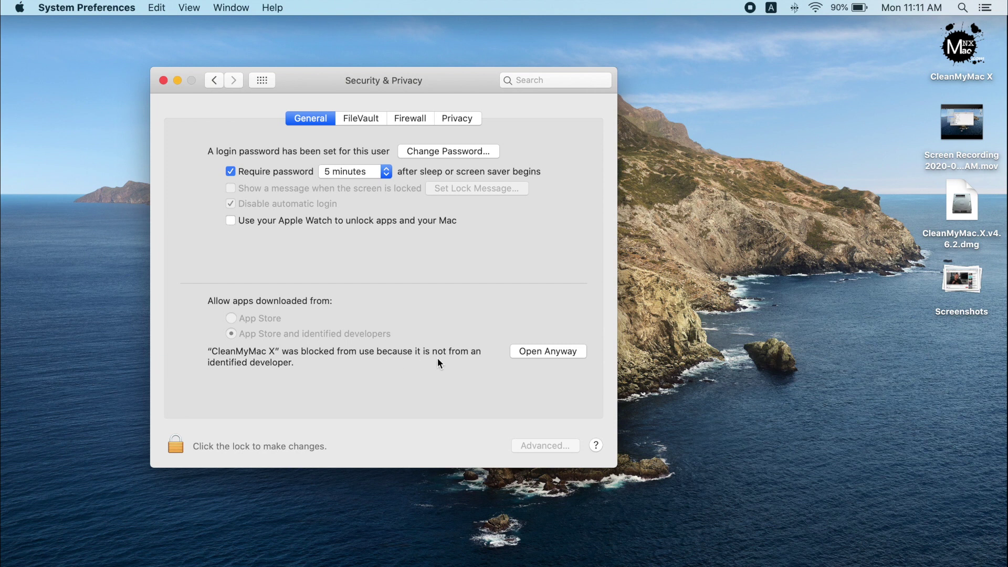
Approve CleanMyMac X with Open Anyway, confirm the override, and launch it from the Dock.
click(542, 356)
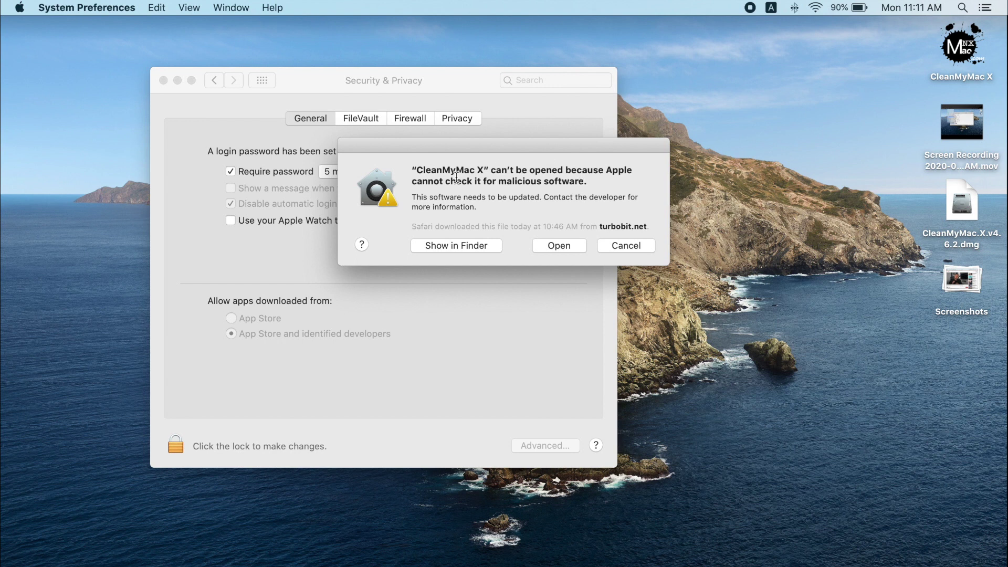
click(543, 247)
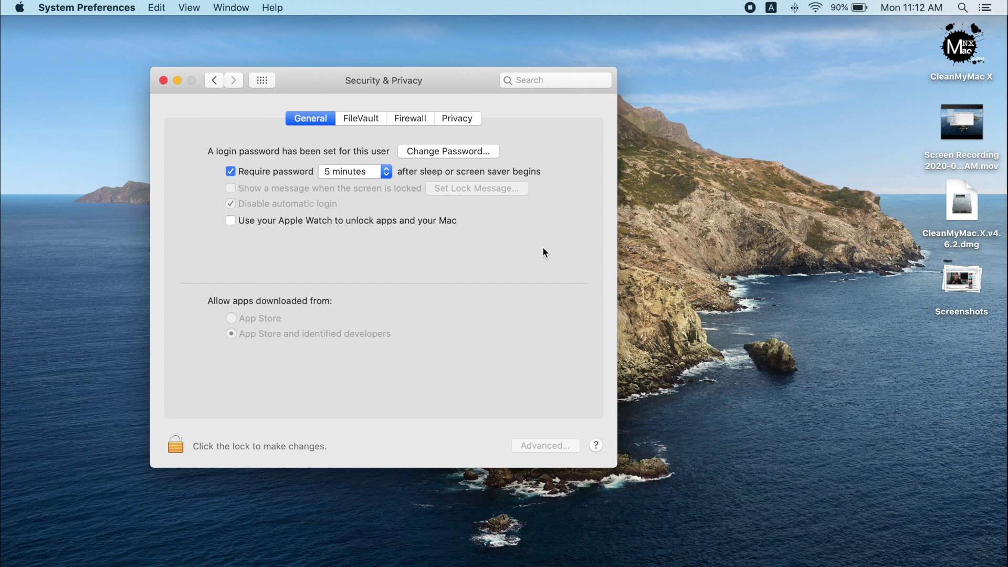
mouse_move(1004, 315)
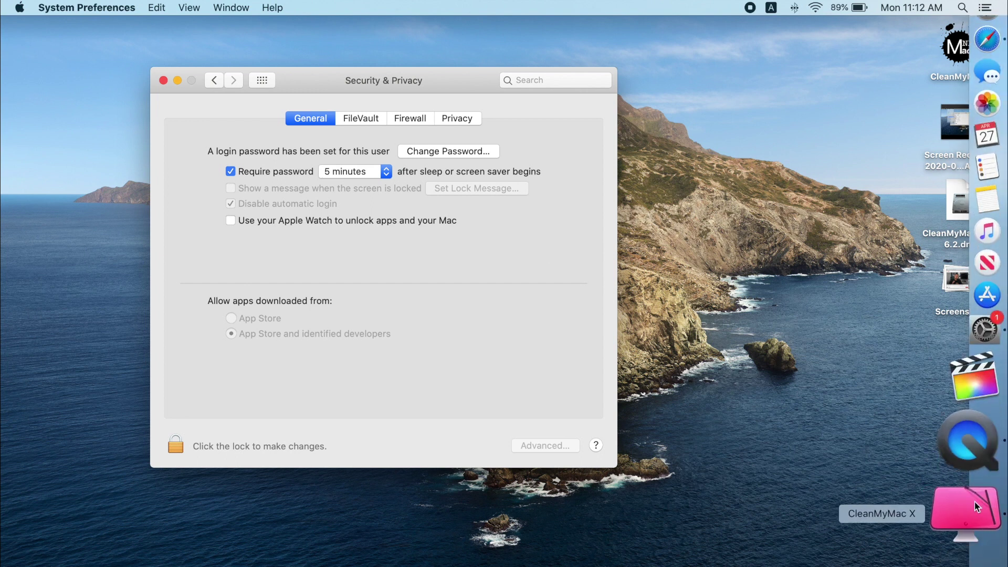
click(987, 515)
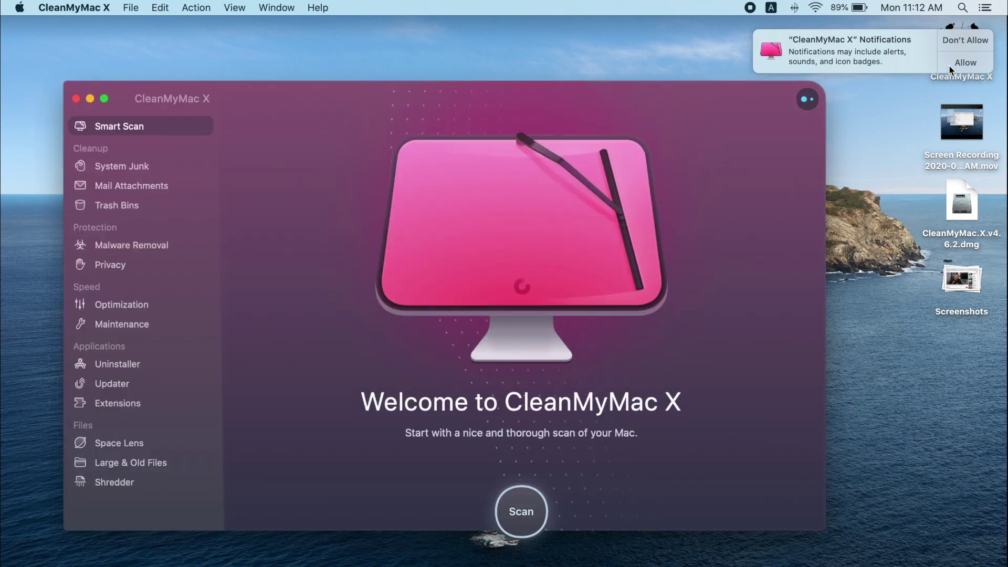
Run Smart Scan without Downloads access, clean up, and view the 1.83 GB cleanup log.
click(601, 232)
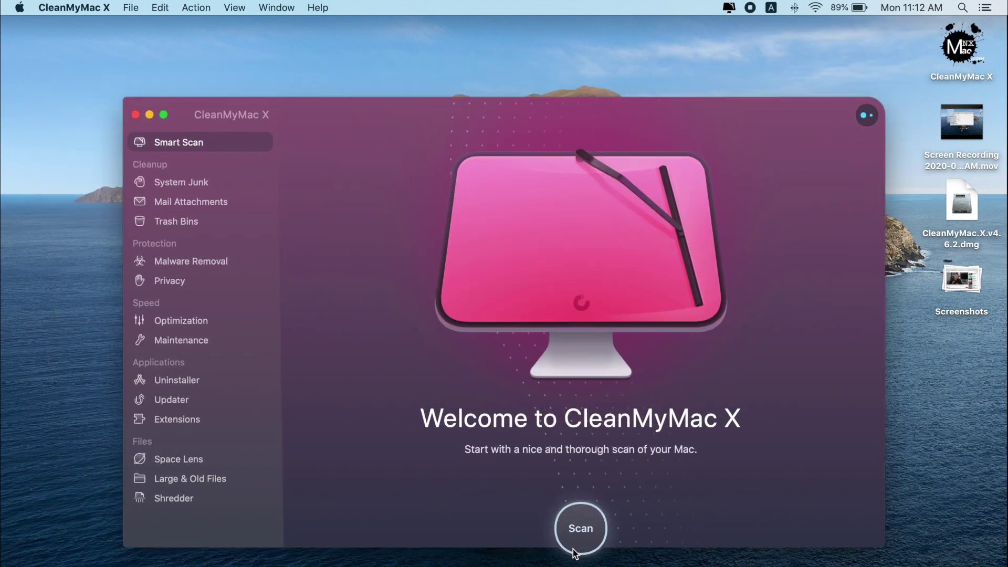
click(578, 530)
drag(641, 129, 630, 126)
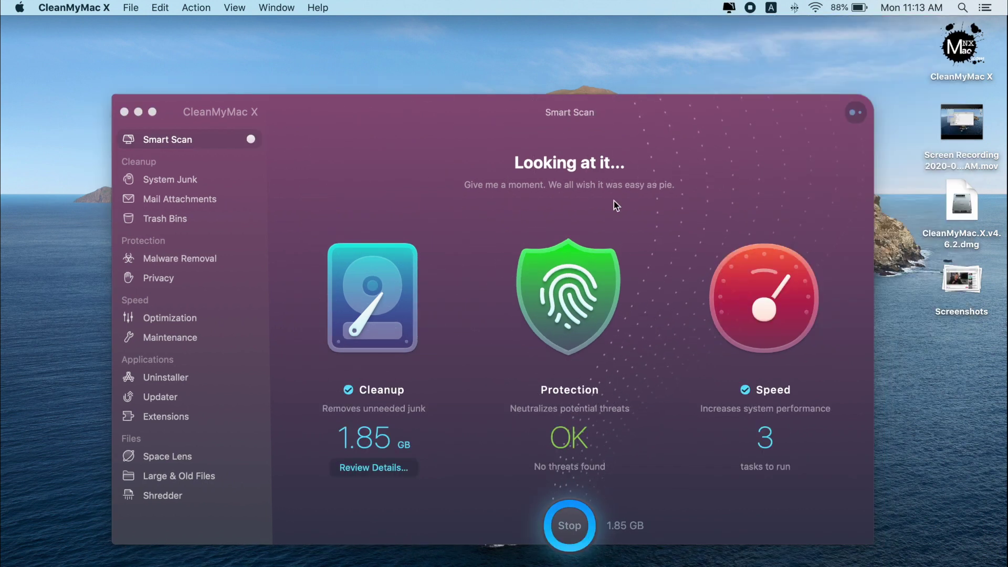
click(570, 526)
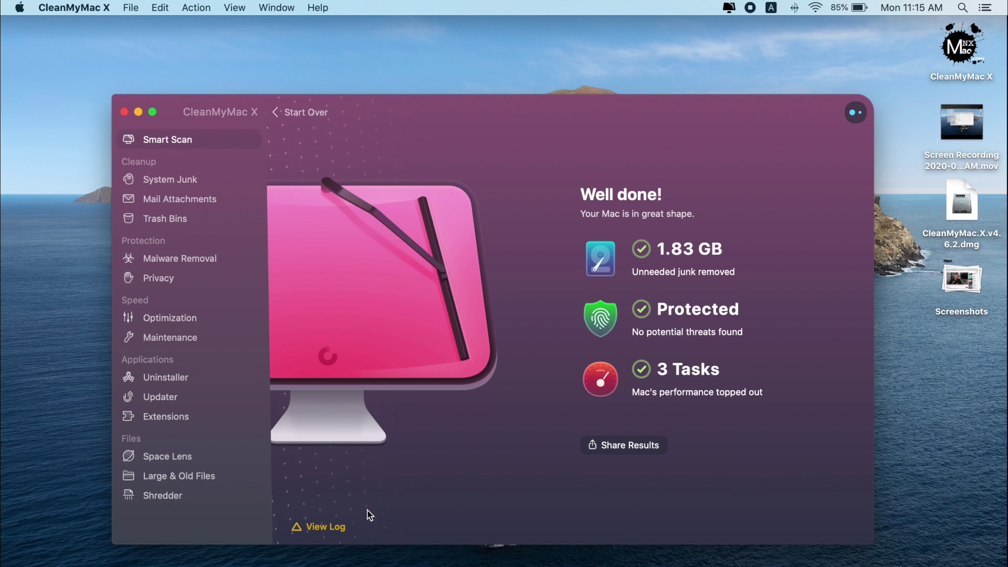
click(311, 527)
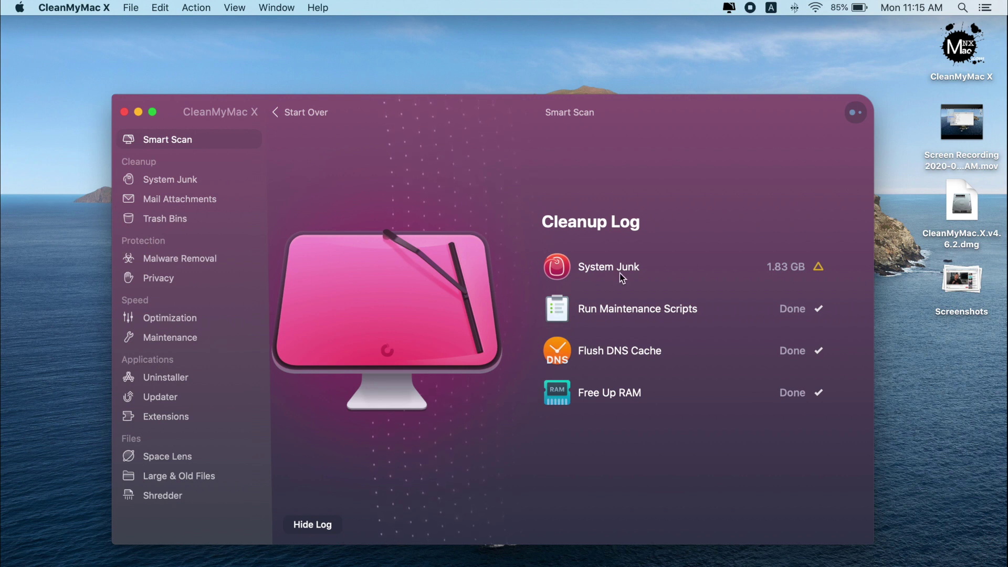
Scan Trash Bins, choosing to continue the scan, finding 28.04 GB of trash.
click(178, 220)
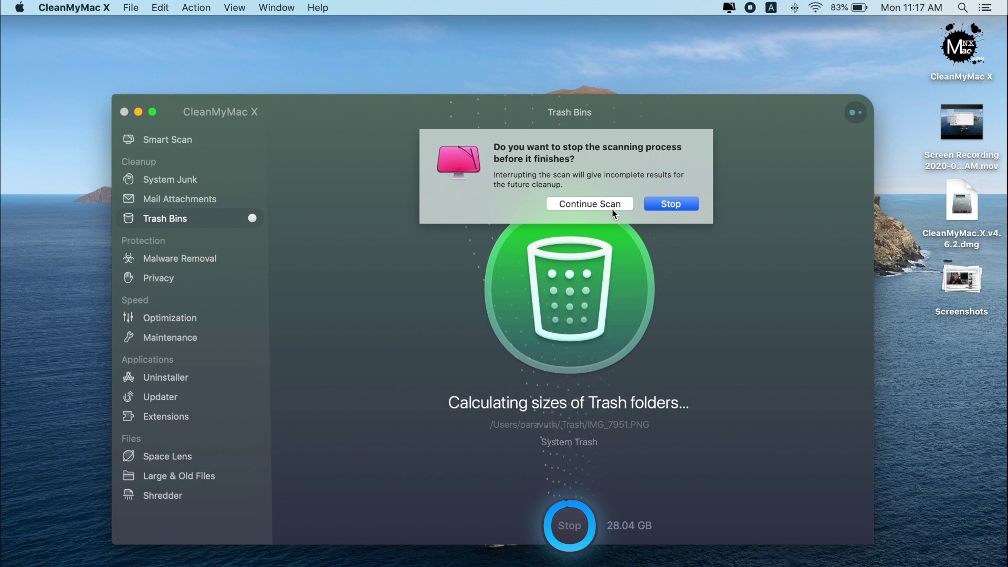
click(613, 208)
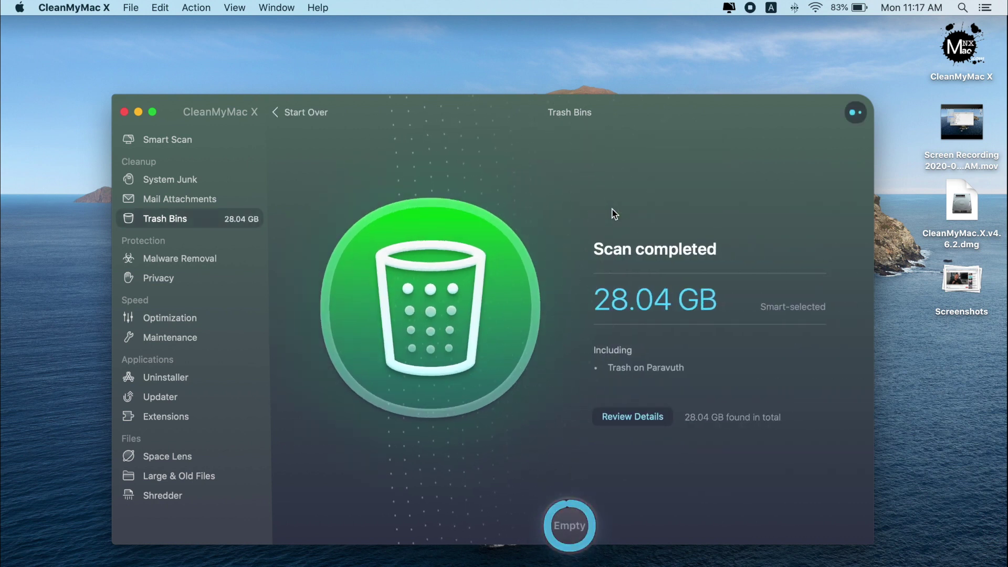